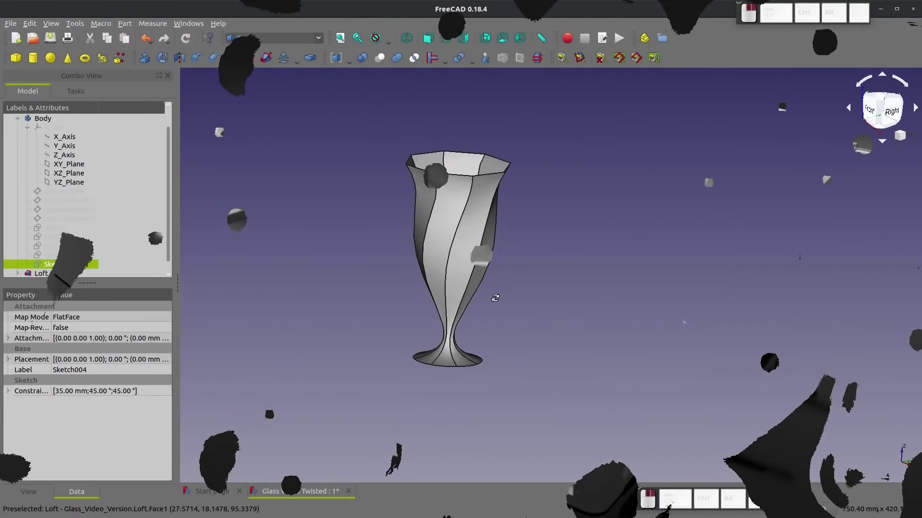
Orbit the glass and surface models, then set the FEM displacement factor to about 952
middle_click_drag(473, 328, 464, 309)
scroll(593, 319, "up", 5)
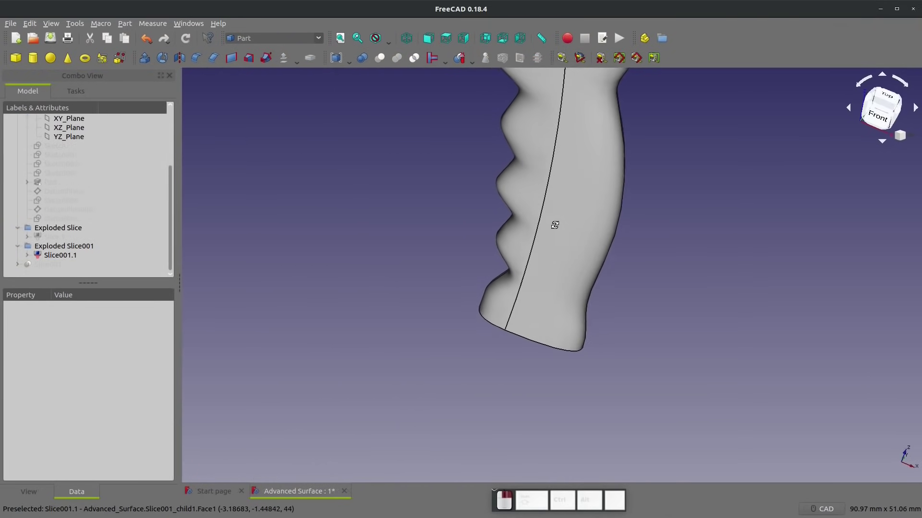
middle_click_drag(554, 225, 542, 206)
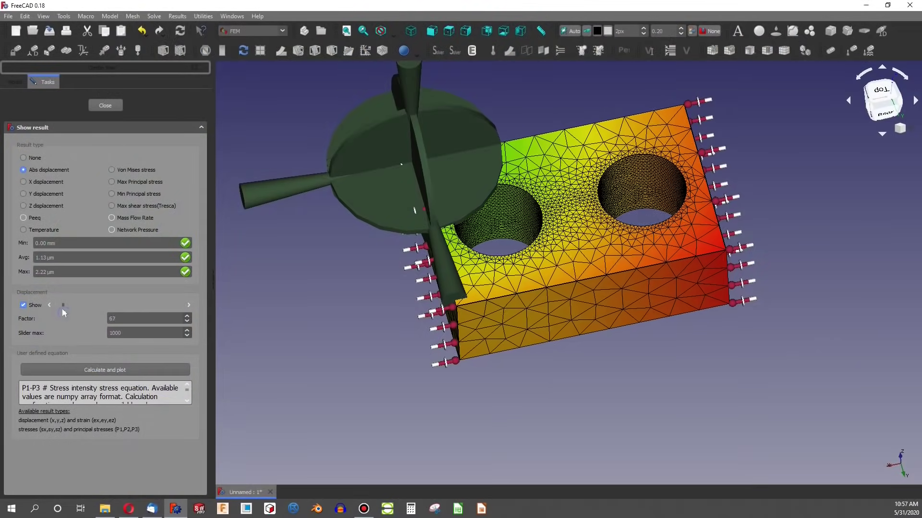
left_click_drag(64, 311, 237, 333)
left_click_drag(157, 339, 193, 372)
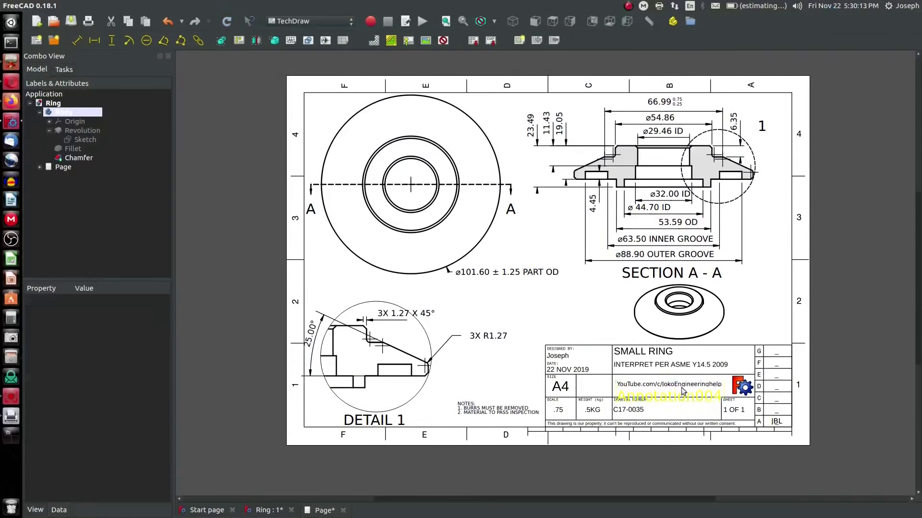
Clear the annotation selection, hide the view frames, and bring up the page's Export SVG/DXF/PDF options
left_click_drag(682, 391, 683, 394)
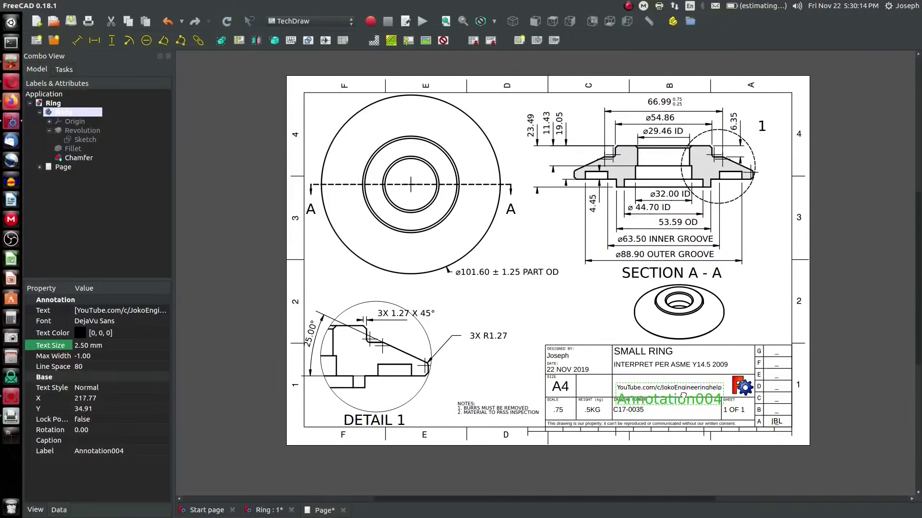
left_click(825, 332)
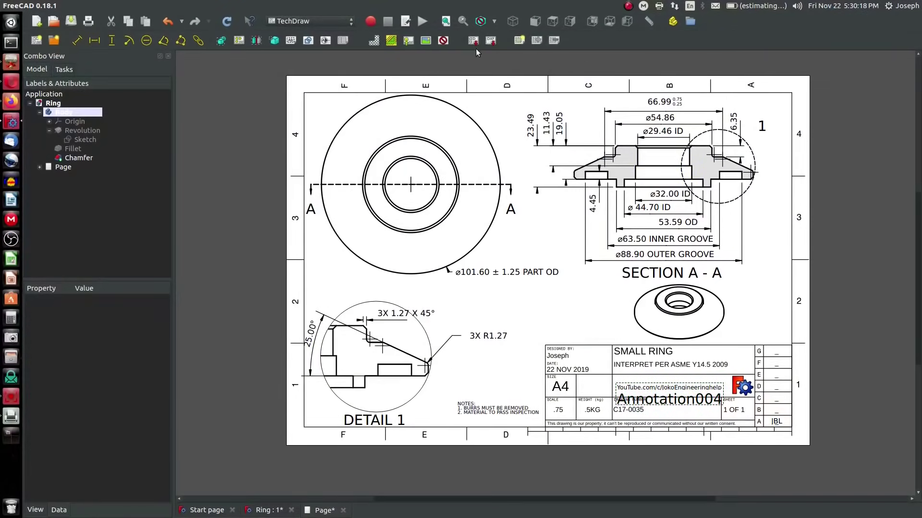
left_click(443, 40)
left_click(443, 40)
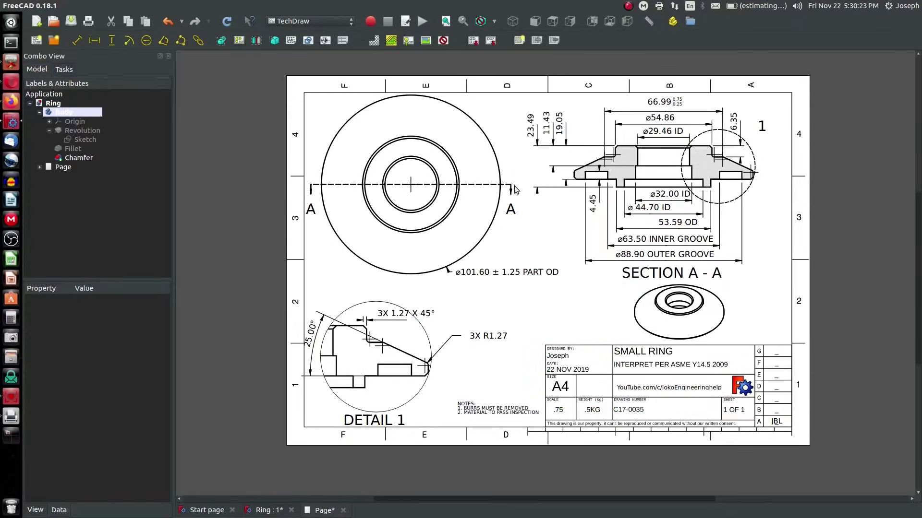
right_click(498, 129)
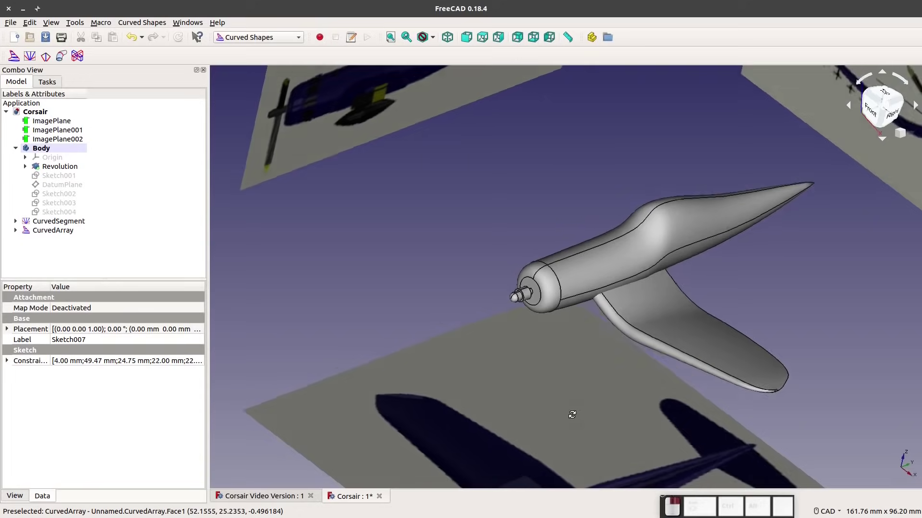
In the Part workbench, mirror CurvedArray across the YZ plane to create the second wing
middle_click_drag(571, 414, 409, 248)
left_click(260, 37)
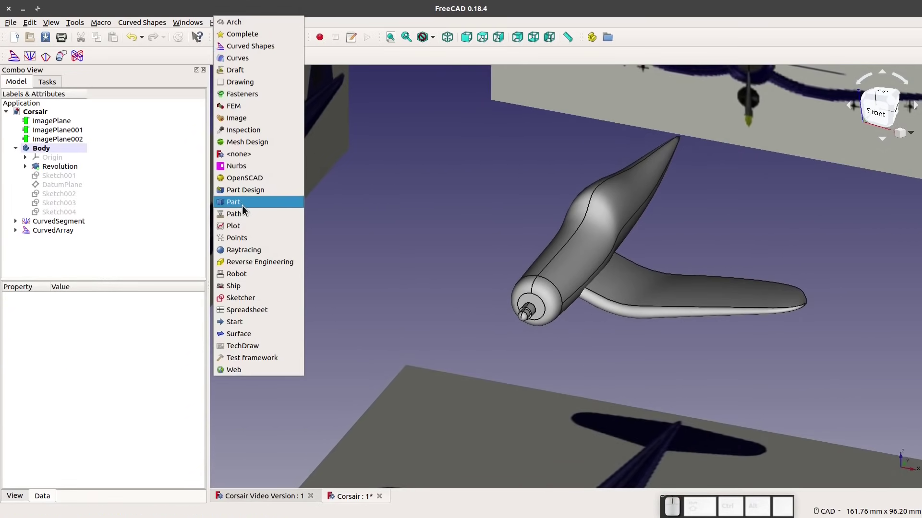
left_click(261, 201)
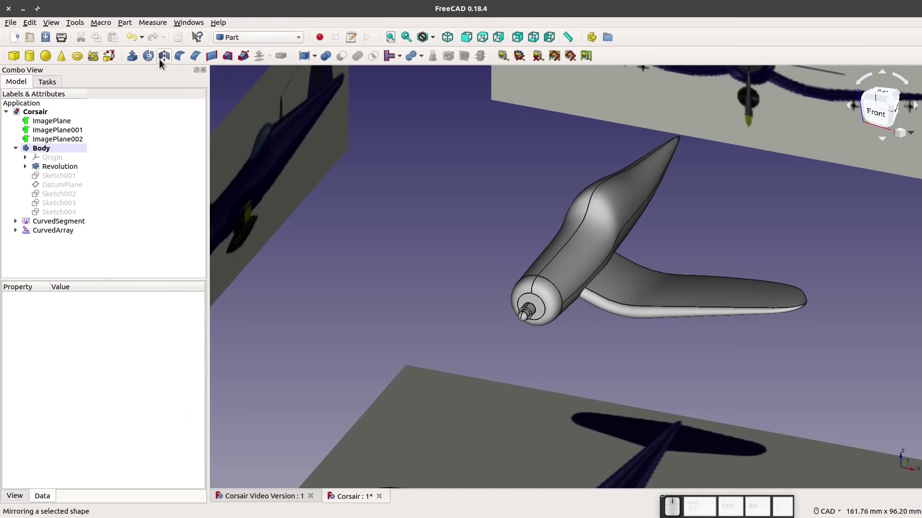
left_click(682, 288)
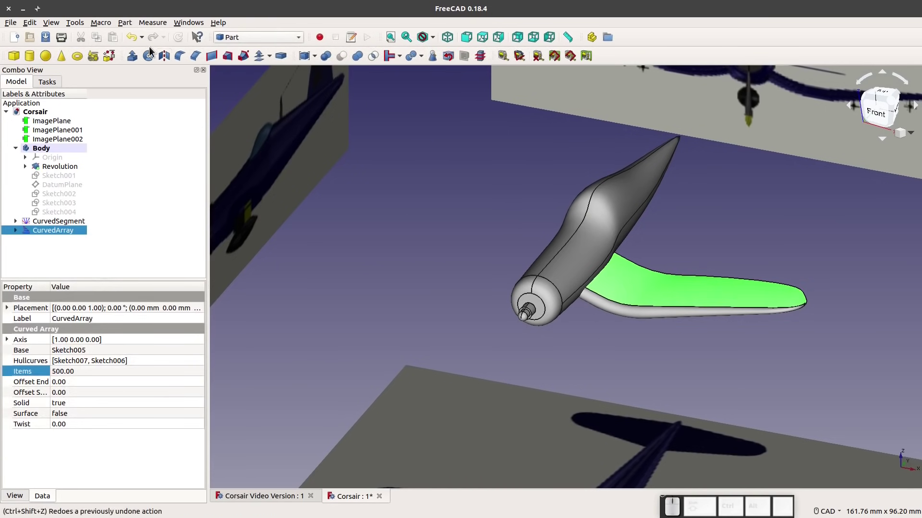
left_click(165, 56)
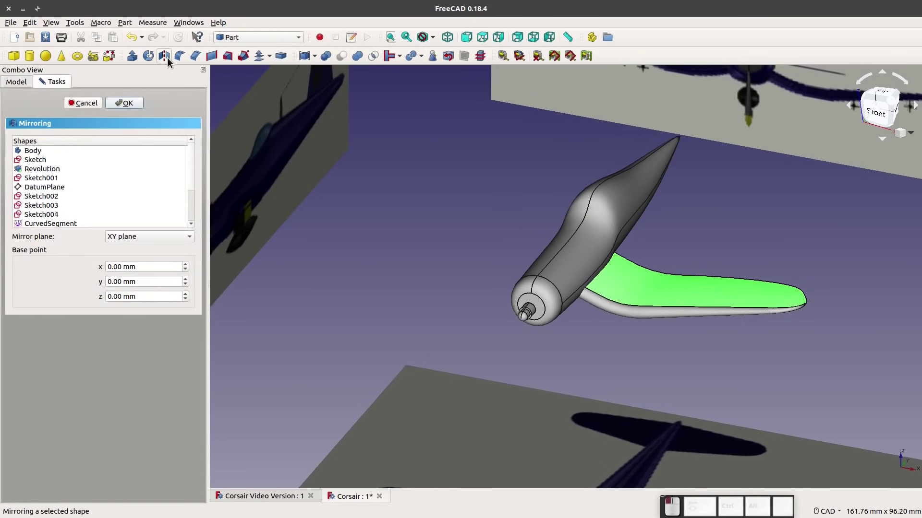
scroll(191, 205, "down", 2)
left_click(185, 214)
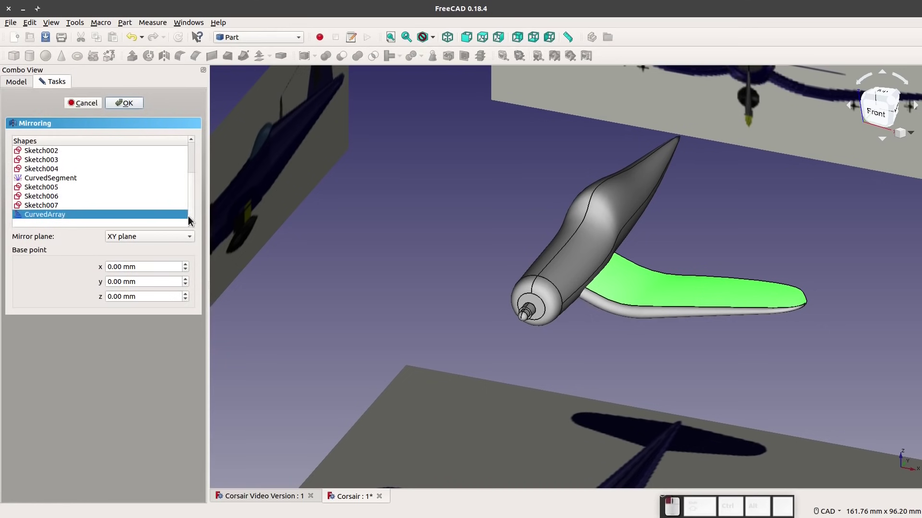
left_click(132, 238)
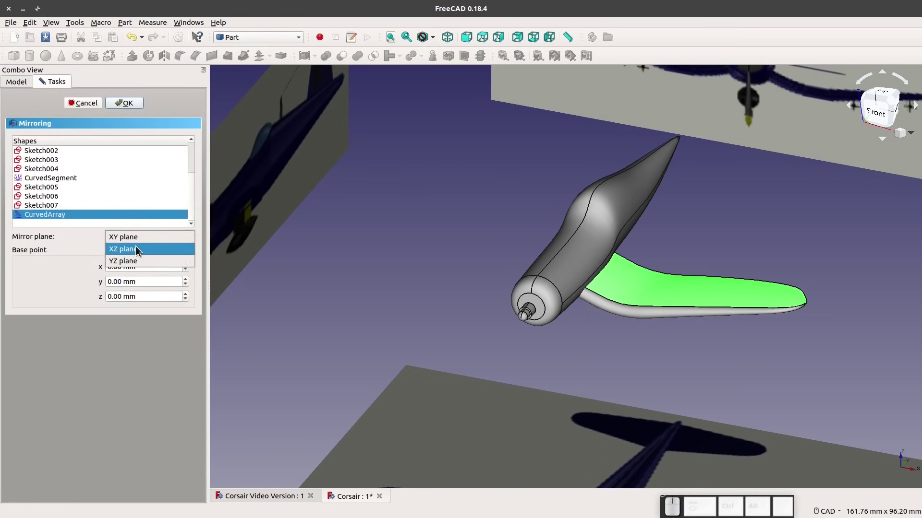
left_click(134, 258)
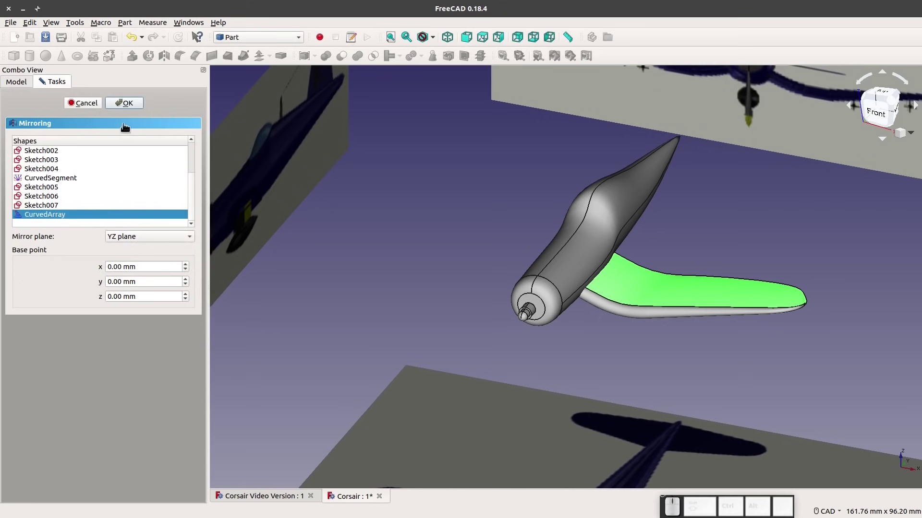
left_click(124, 103)
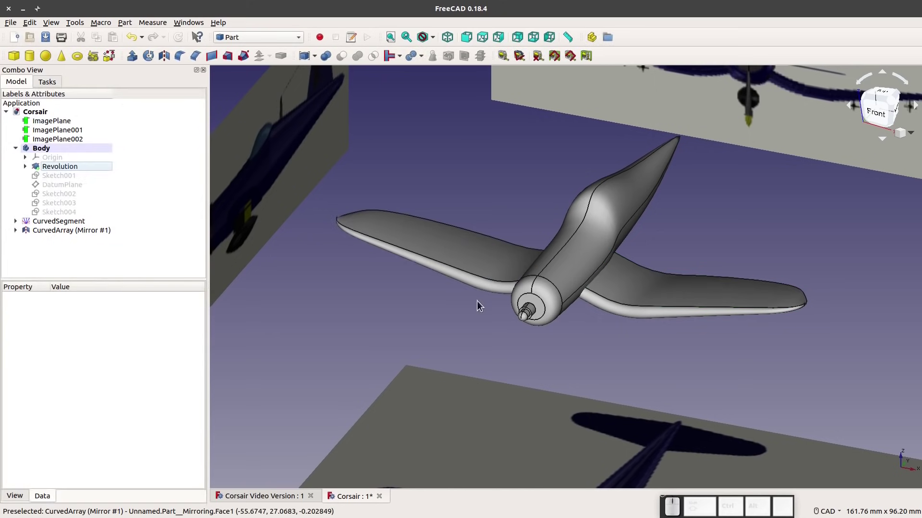
Check the mirrored aircraft from the front, right side and three-quarter views
key("1")
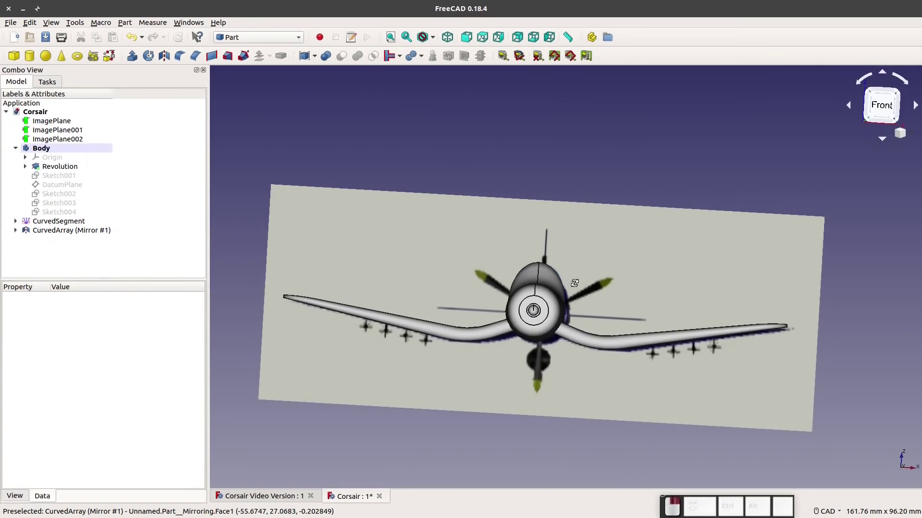
left_click(465, 39)
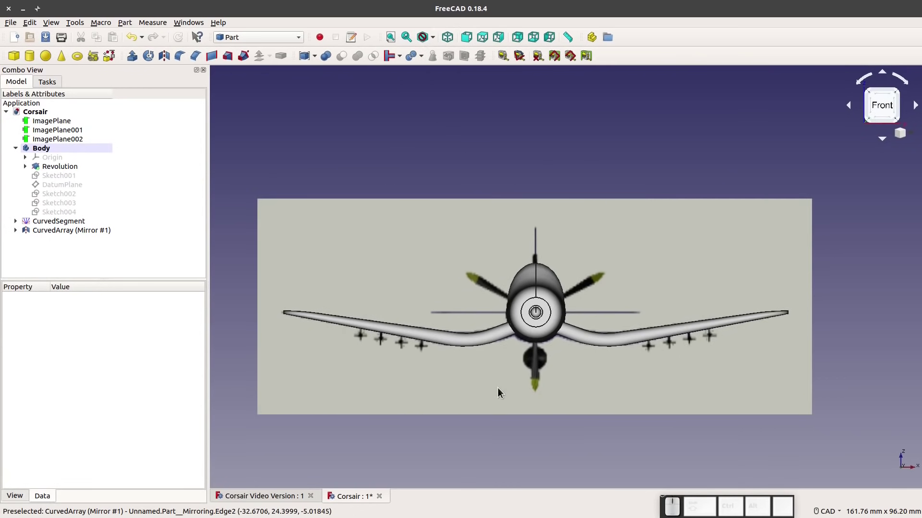
left_click(257, 37)
left_click(373, 130)
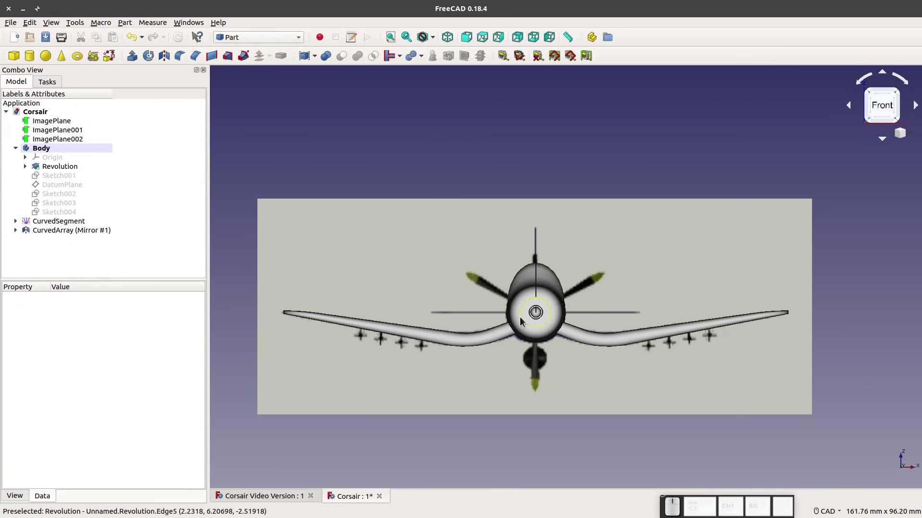
left_click(499, 37)
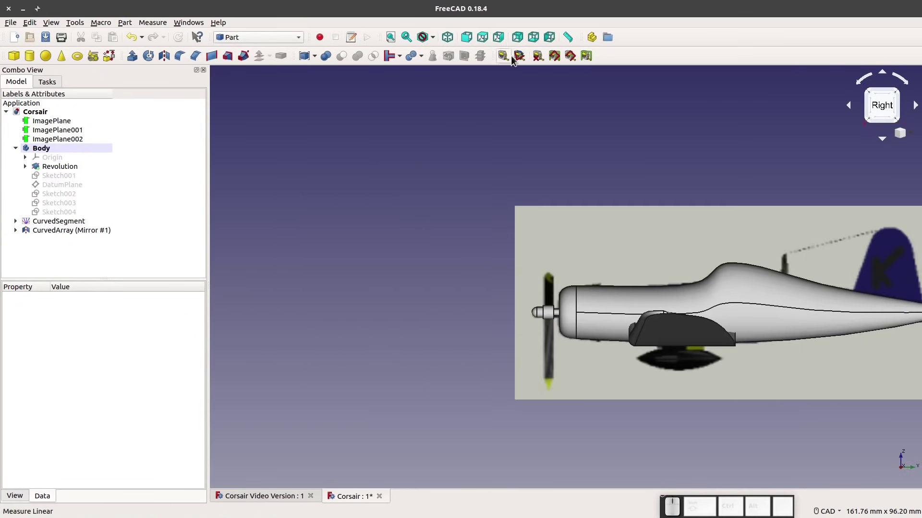
scroll(576, 243, "up", 3)
scroll(790, 310, "down", 1)
middle_click_drag(741, 281, 645, 311)
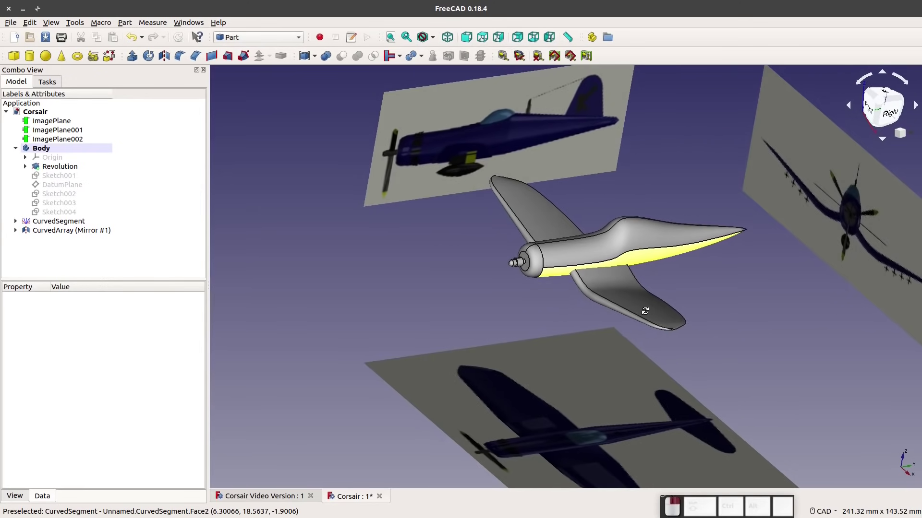
mouse_move(530, 323)
middle_mouse_down()
mouse_move(552, 325)
mouse_move(549, 335)
middle_mouse_up()
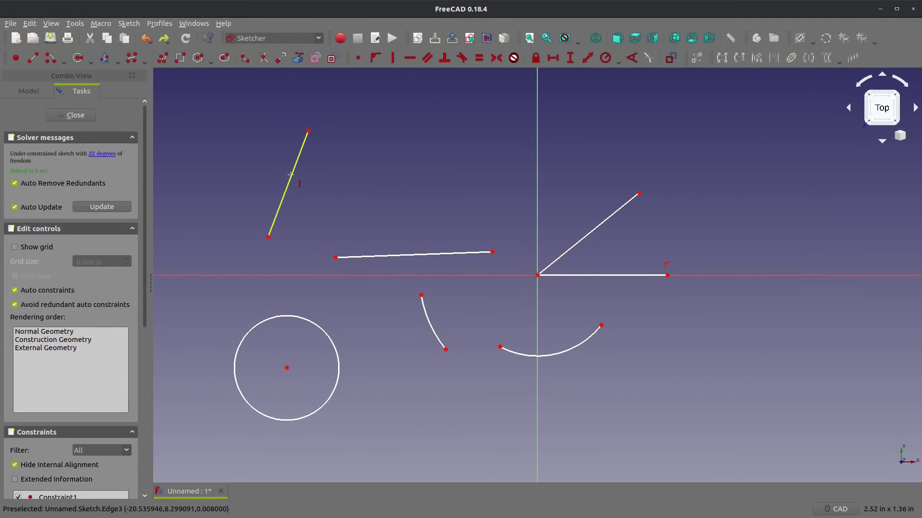
Make the slanted line vertical, the lower line horizontal, add a 10° angle, and give the circle radius 2
left_click(290, 175)
key("h")
left_click(435, 254)
key("a")
left_click(586, 275)
type("10")
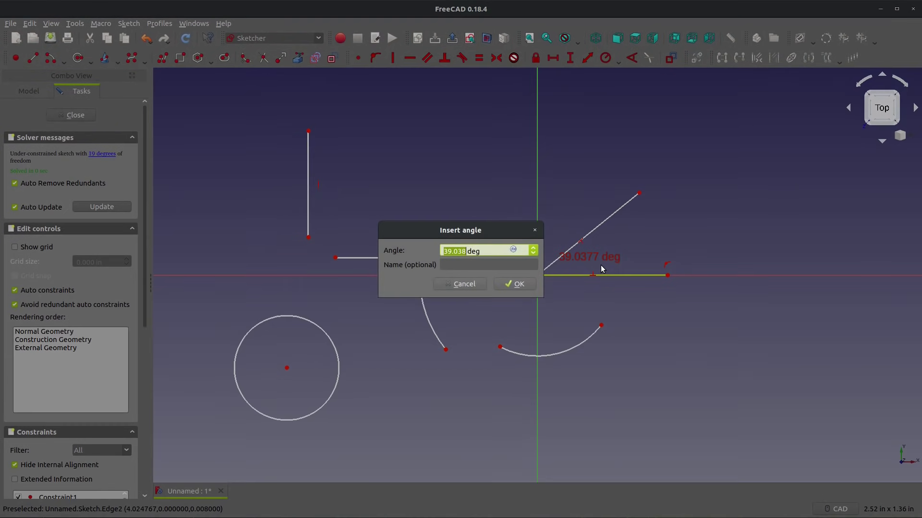
key("Return")
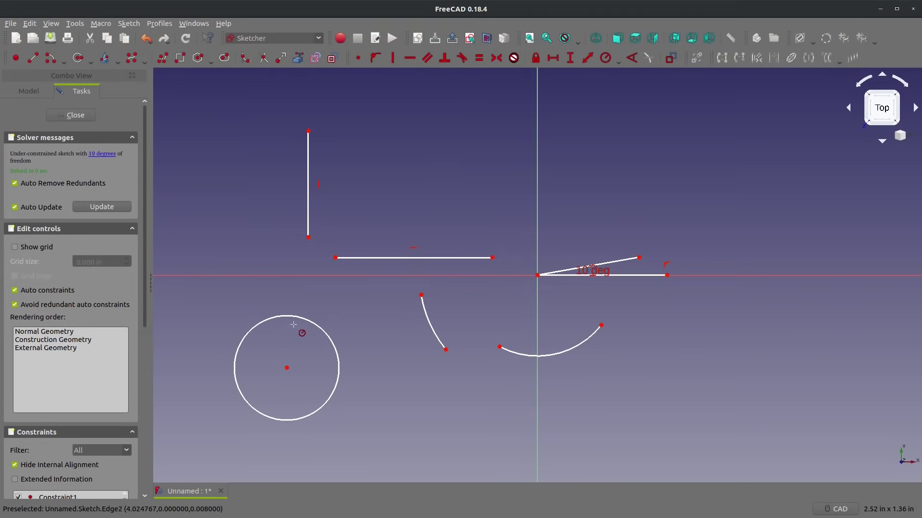
left_click(312, 322)
type("2")
key("Return")
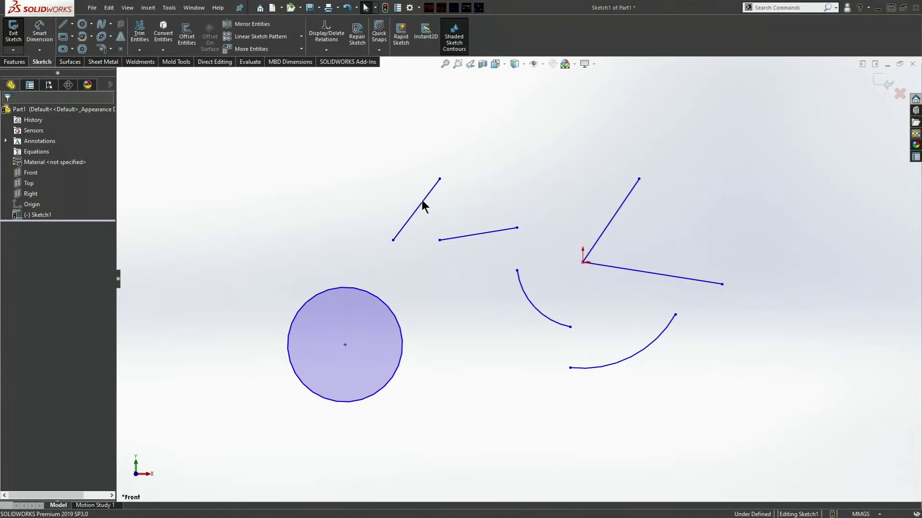
Add a Vertical relation to the slanted line and a Horizontal relation to the short line
left_click(424, 203)
left_click(471, 154)
left_click(488, 231)
left_click(515, 188)
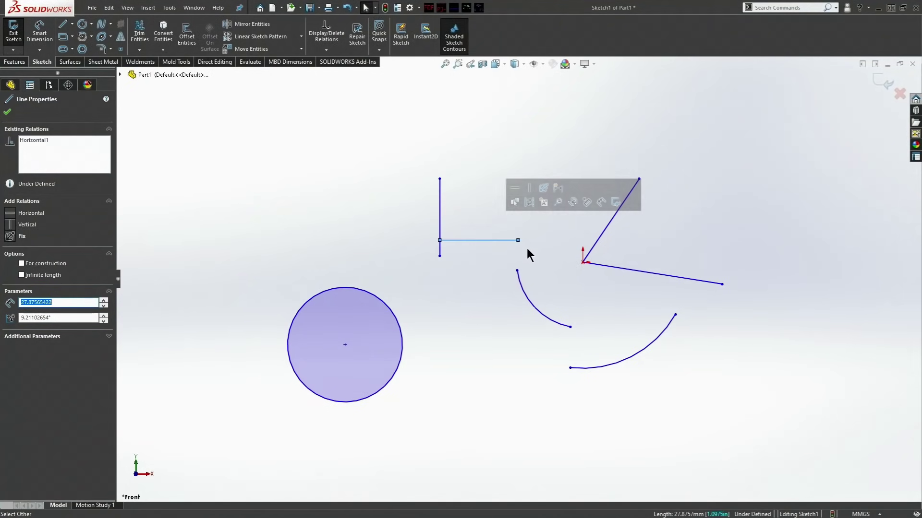
left_click(604, 246)
left_click(634, 247)
Smart Dimension the angle between the two lines to 65° and the circle diameter to 2
key("s")
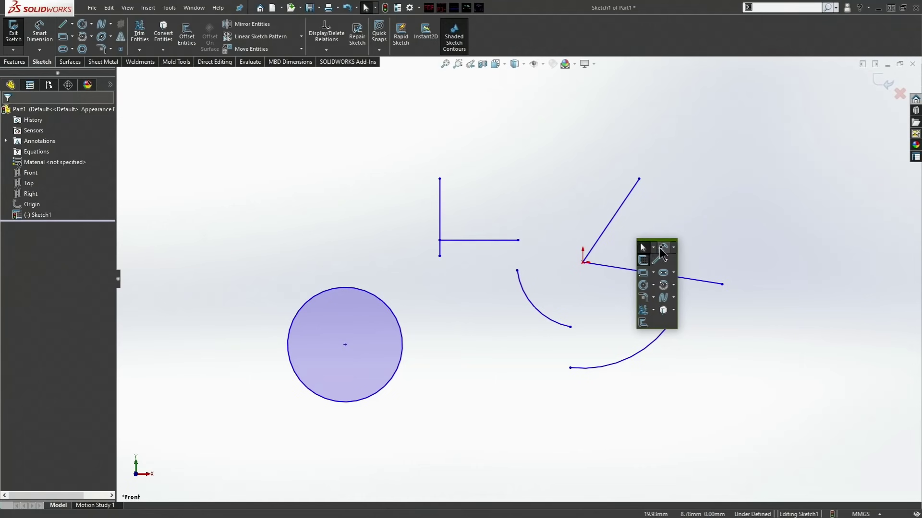
left_click(663, 247)
left_click(605, 230)
left_click(636, 271)
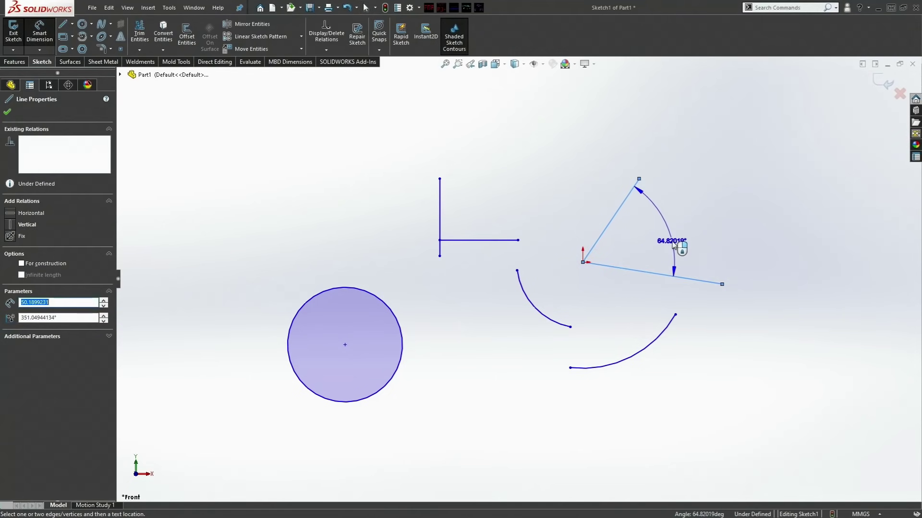
left_click(675, 246)
type("65")
key("Return")
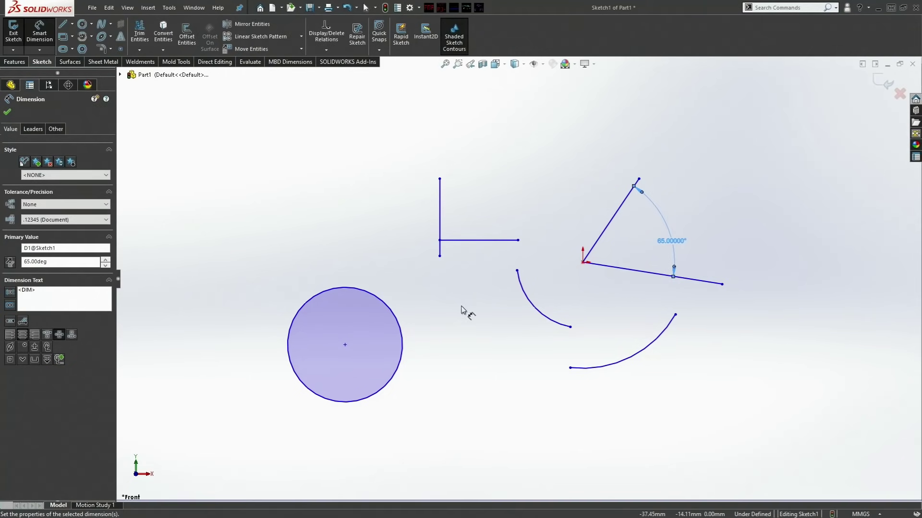
left_click(397, 316)
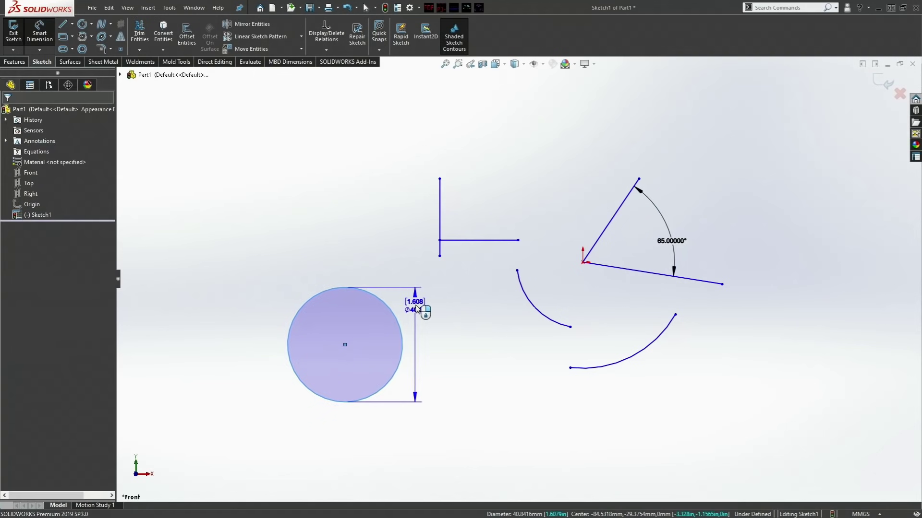
left_click(415, 309)
type("2")
key("Return")
left_click(542, 338)
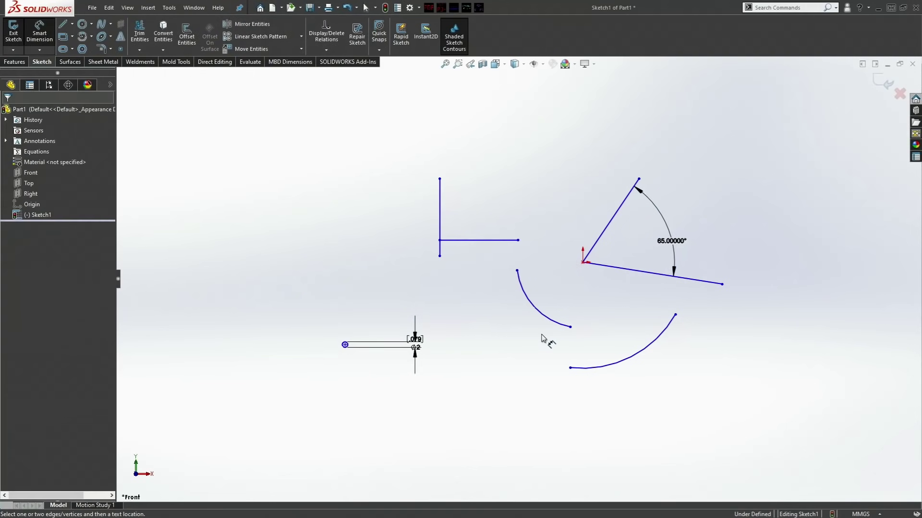
key("Escape")
Make the upper and lower arcs coradial
left_click(553, 320)
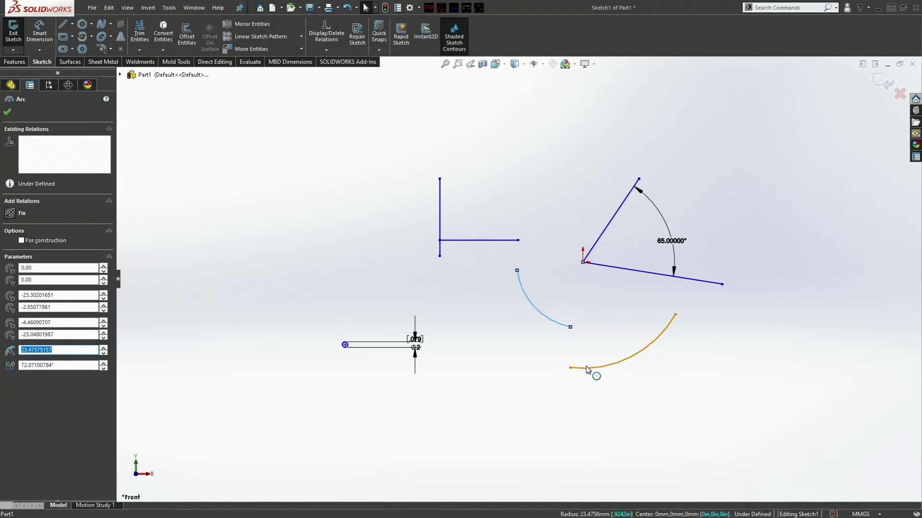
left_click(587, 369, "ctrl")
left_click(626, 338)
left_click(509, 435)
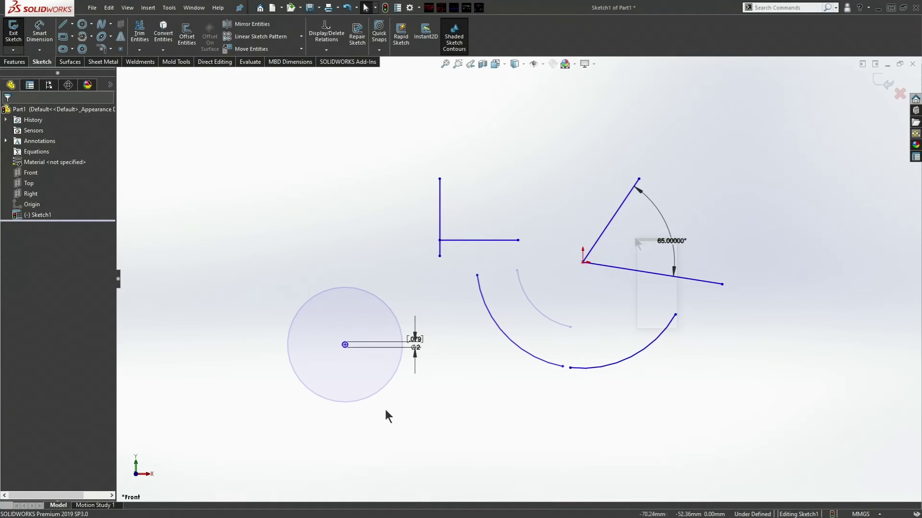
key("s")
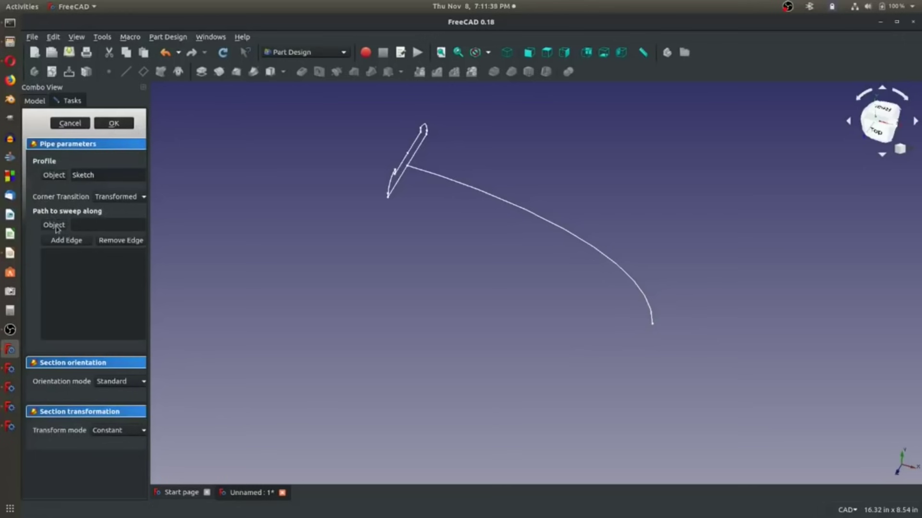
Use the long curve as the sweep path and add Sketch001 as an extra section
left_click(548, 223)
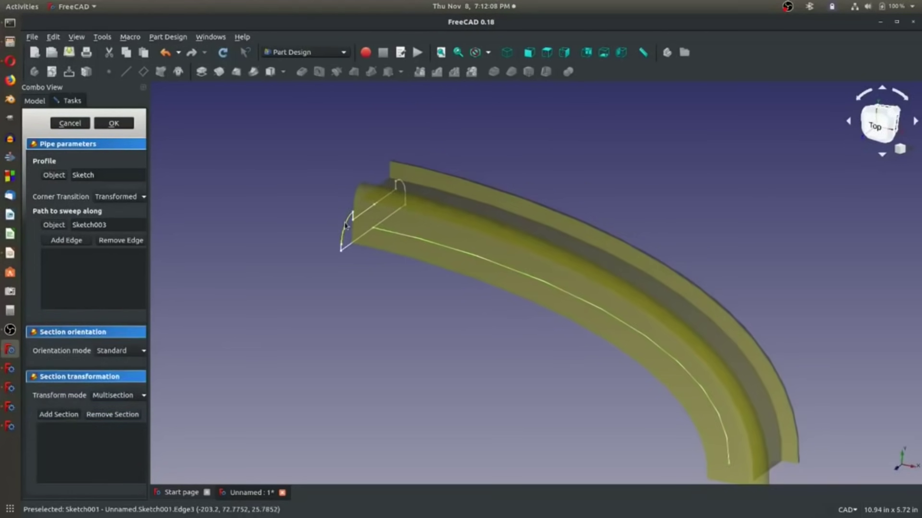
left_click(345, 226)
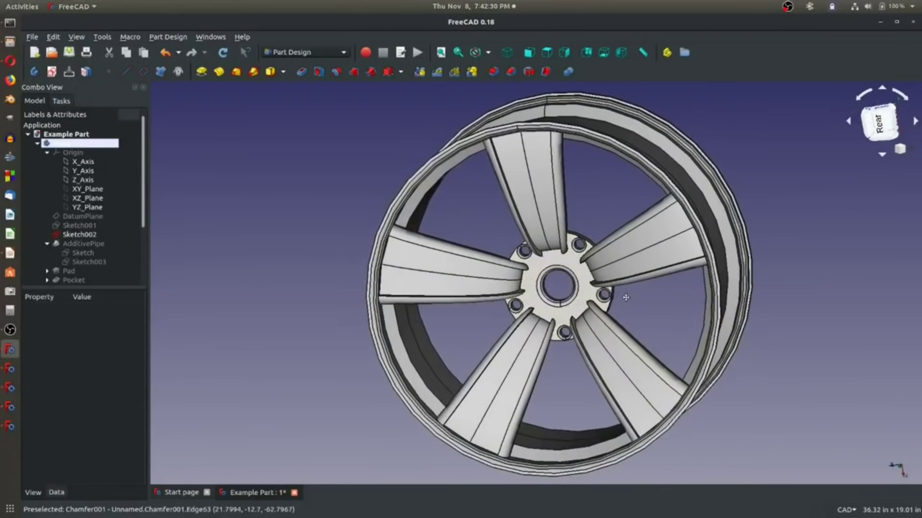
middle_click_drag(626, 296, 605, 299)
scroll(603, 300, "down", 3)
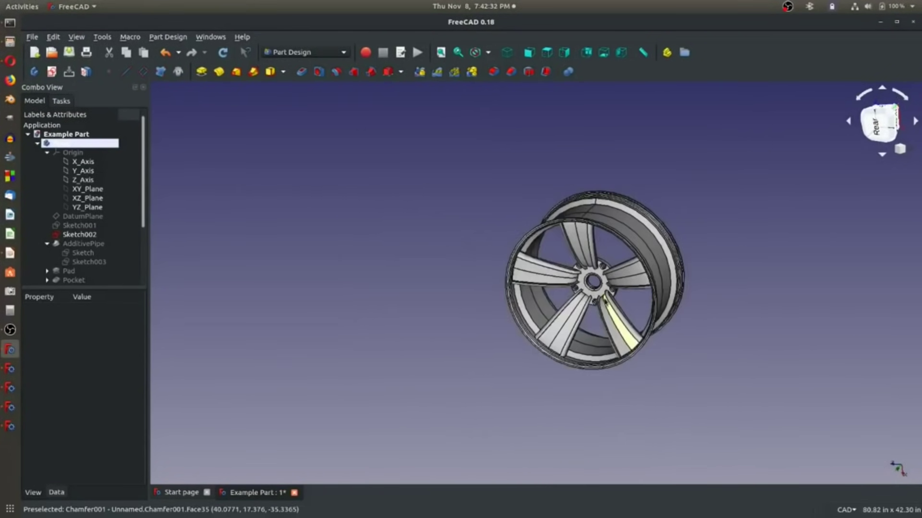
scroll(605, 302, "up", 4)
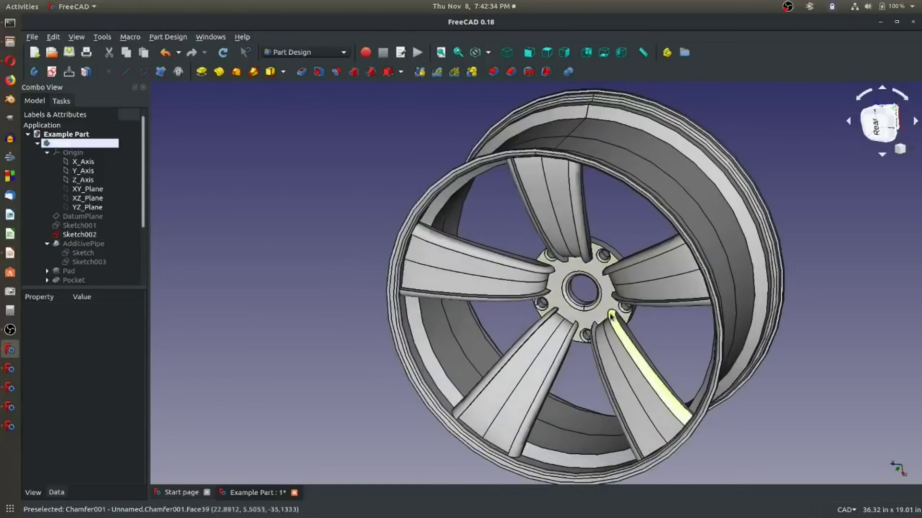
middle_click_drag(611, 315, 555, 305)
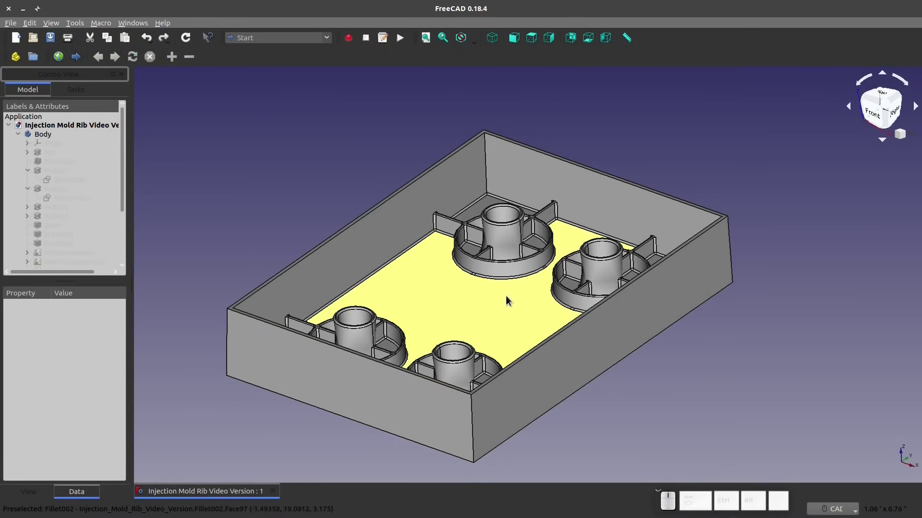
scroll(499, 236, "up", 5)
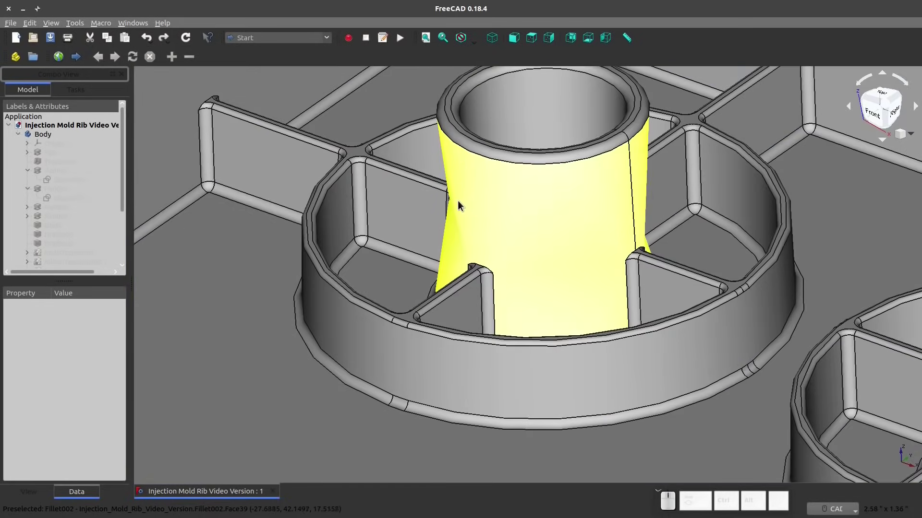
middle_click_drag(468, 214, 467, 193)
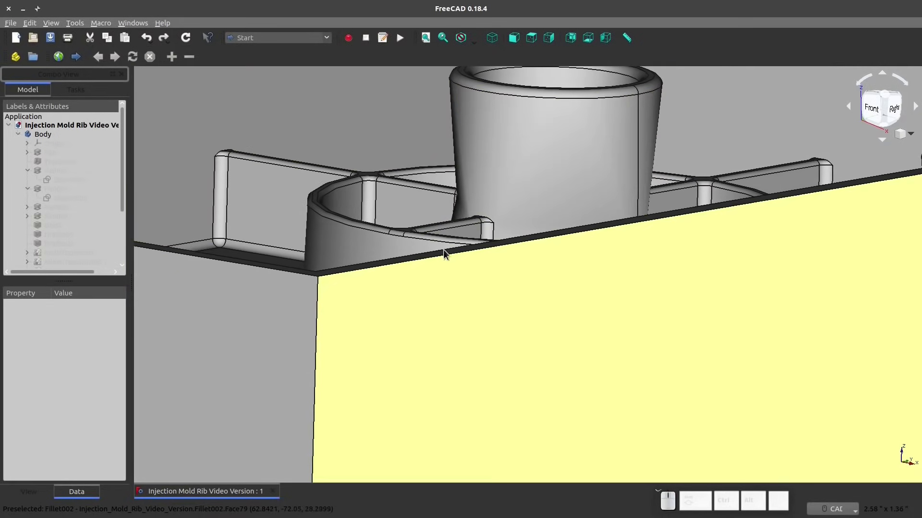
mouse_move(444, 251)
middle_mouse_down()
mouse_move(480, 331)
mouse_move(404, 253)
mouse_move(368, 257)
mouse_move(457, 282)
mouse_move(498, 258)
mouse_move(450, 246)
middle_mouse_up()
scroll(450, 246, "down", 8)
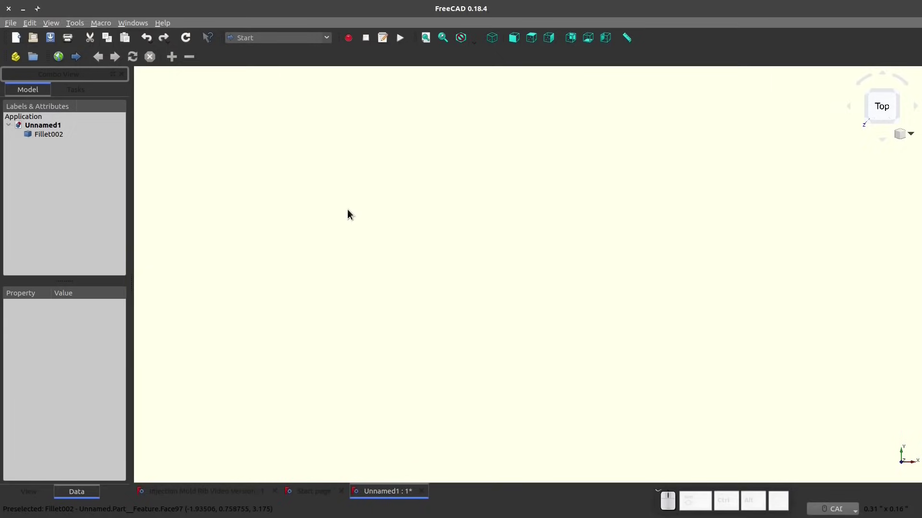
scroll(347, 210, "down", 10)
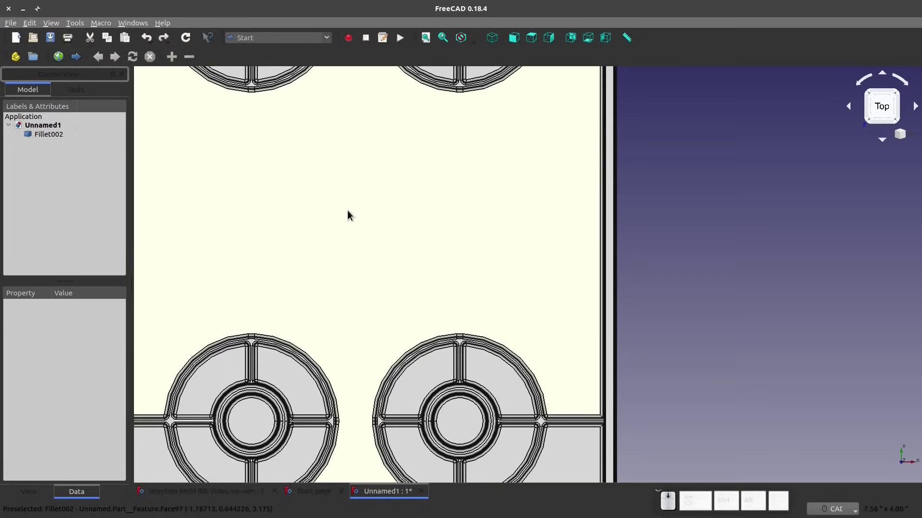
middle_click_drag(348, 214, 317, 245)
scroll(327, 137, "down", 8)
scroll(345, 125, "up", 12)
scroll(309, 246, "up", 8)
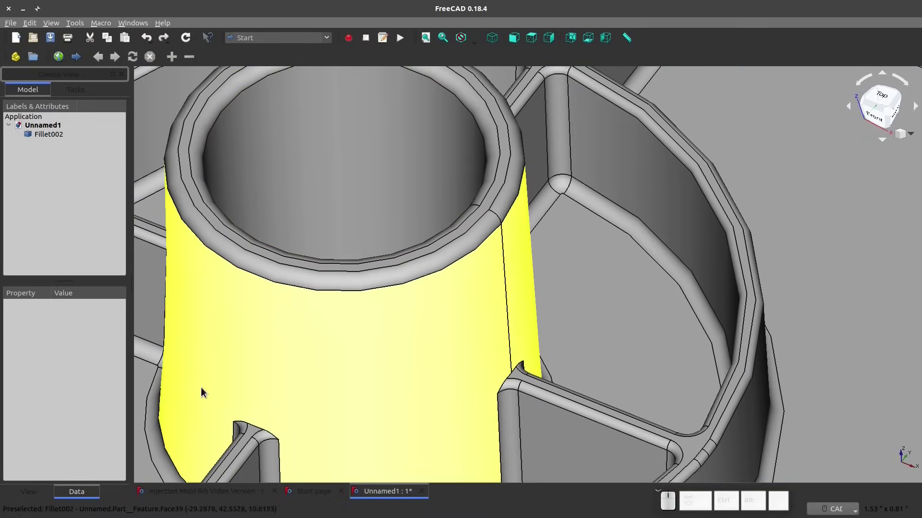
scroll(202, 391, "down", 6)
mouse_move(282, 385)
middle_mouse_down()
mouse_move(175, 391)
mouse_move(325, 372)
mouse_move(280, 378)
middle_mouse_up()
scroll(315, 329, "down", 8)
scroll(494, 265, "up", 5)
middle_click_drag(494, 266, 585, 211)
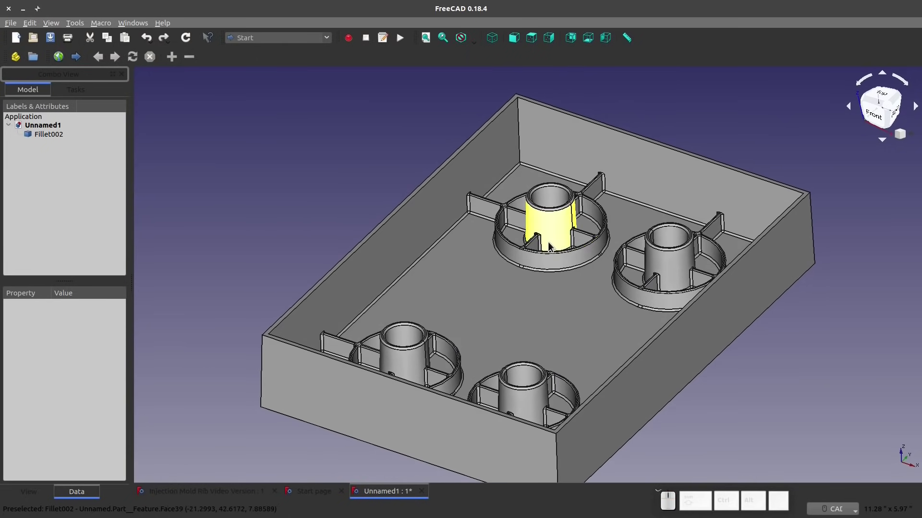
middle_click_drag(509, 308, 415, 270)
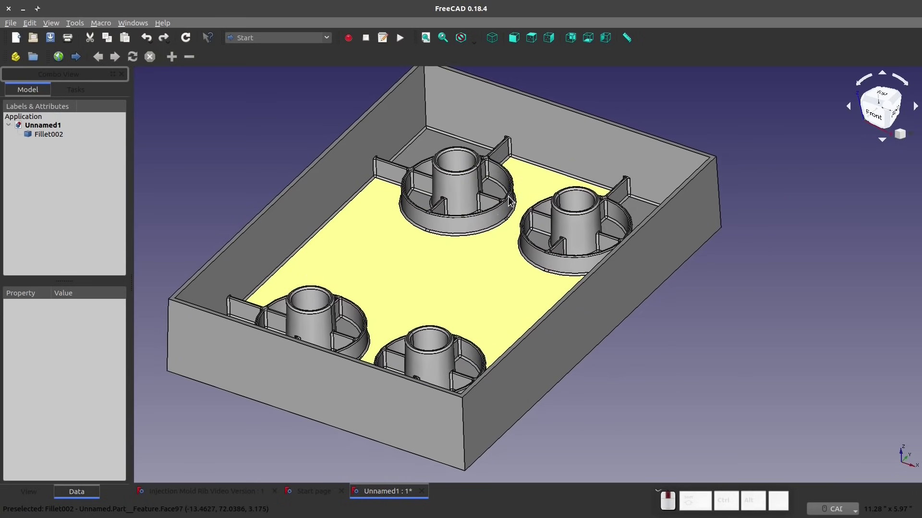
left_click(422, 491)
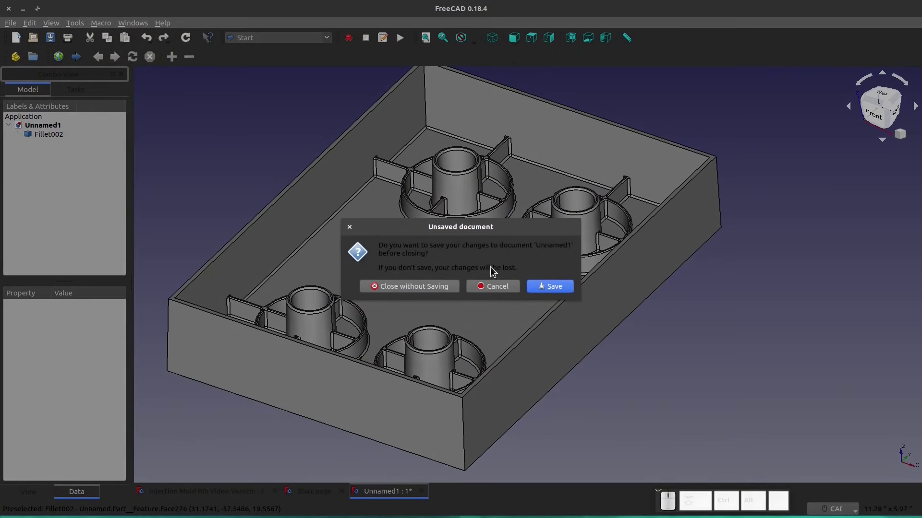
left_click(421, 288)
left_click(226, 492)
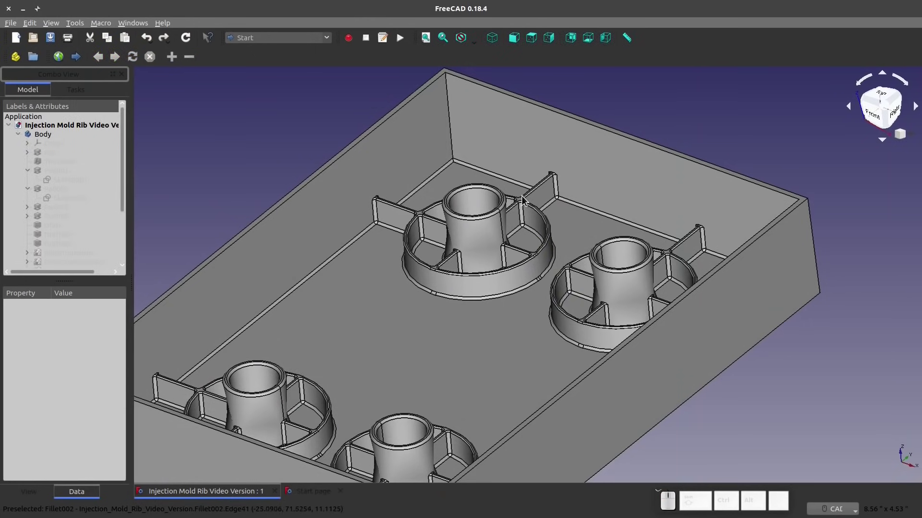
Orbit the tray to a new angle and pan it left and up
middle_click_drag(514, 201, 432, 176)
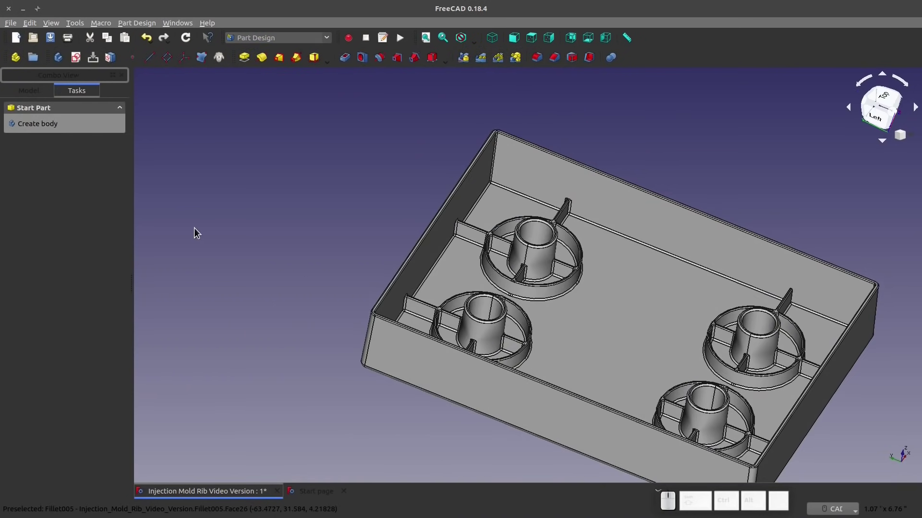
middle_click_drag(669, 319, 446, 324)
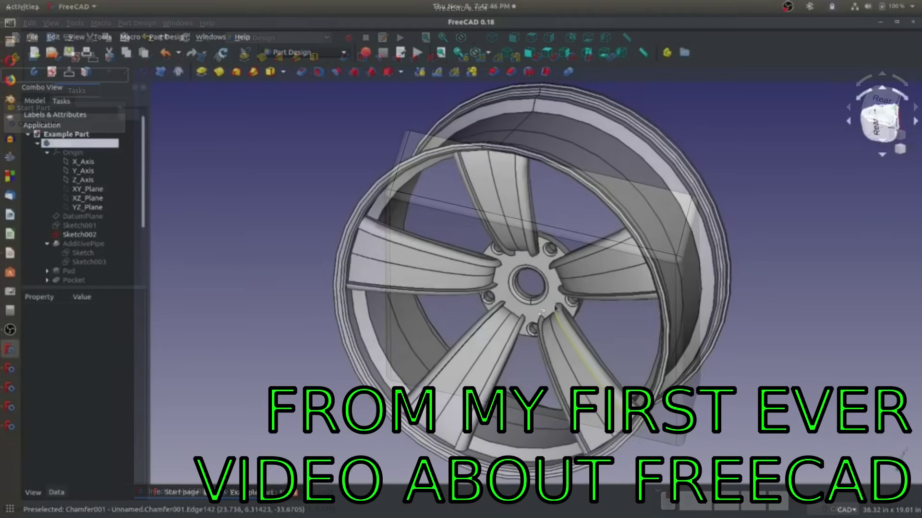